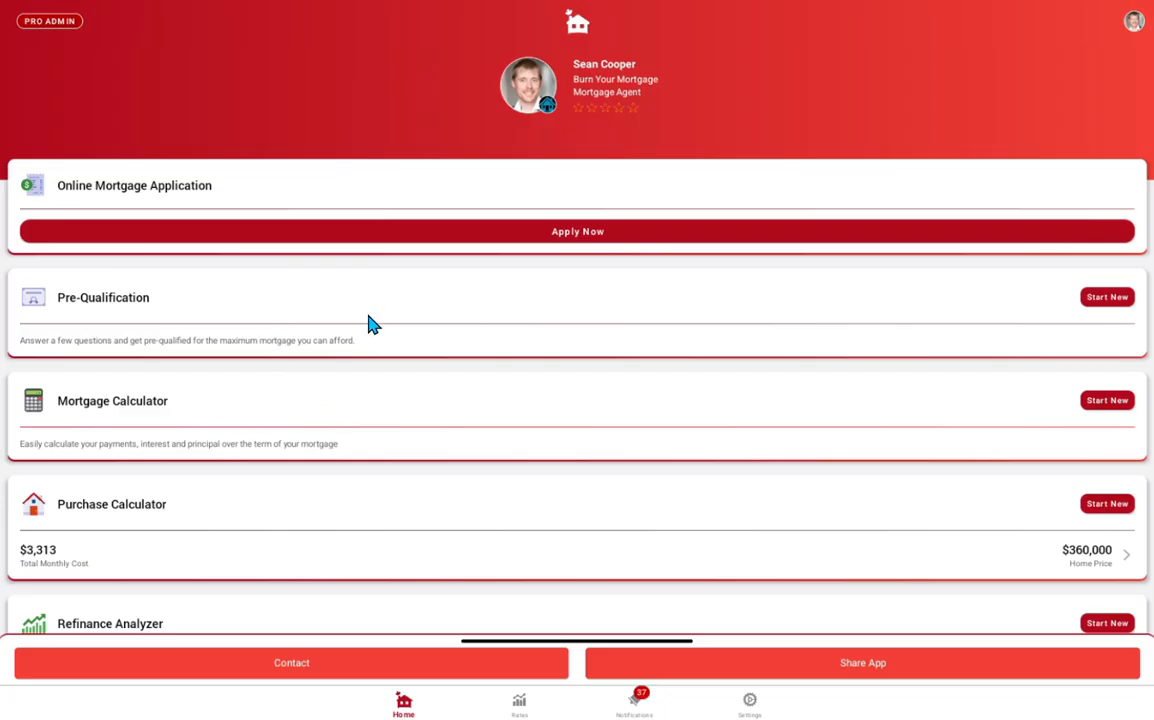
# - Open the active $500,000 scenario from the Mortgage Calculator's saved scenarios
pyautogui.scroll(-1, 385, 360)
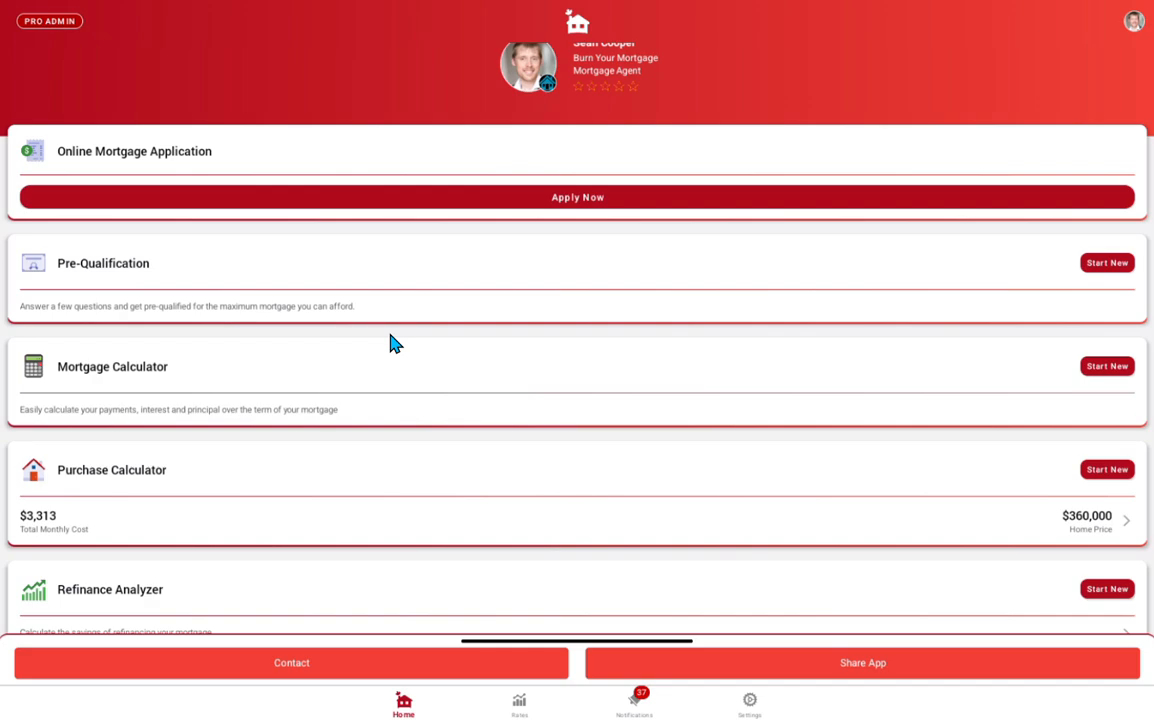
pyautogui.scroll(-5, 395, 352)
pyautogui.scroll(5, 399, 361)
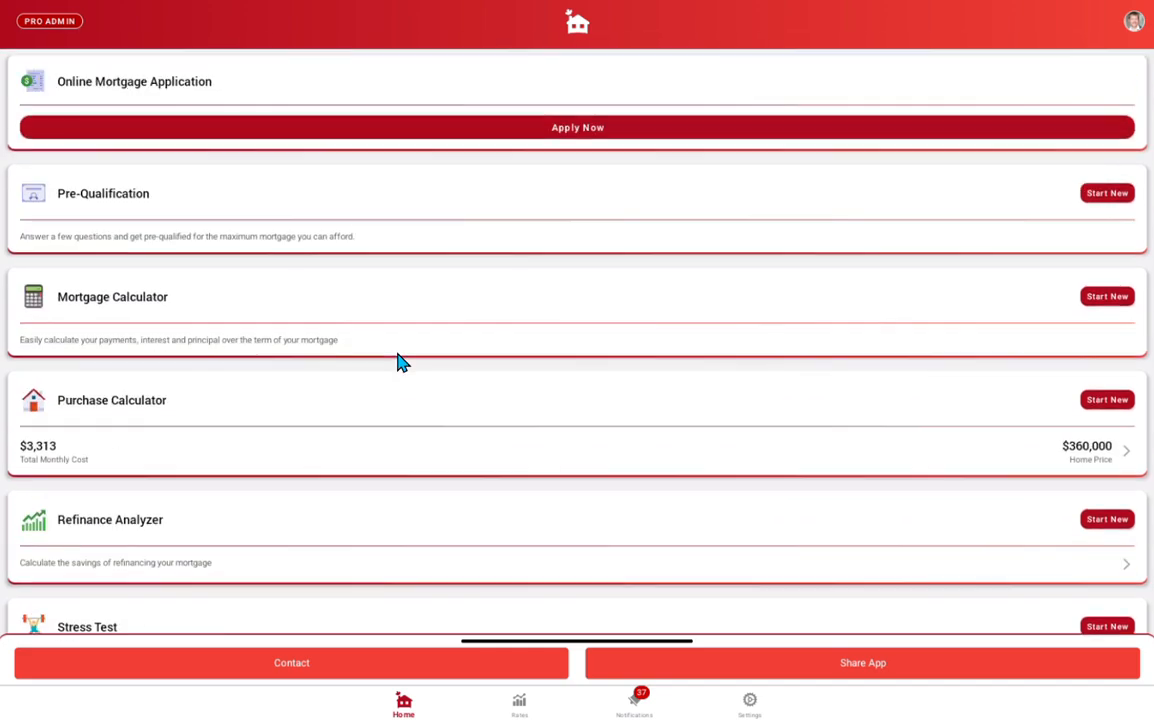
pyautogui.scroll(1, 398, 362)
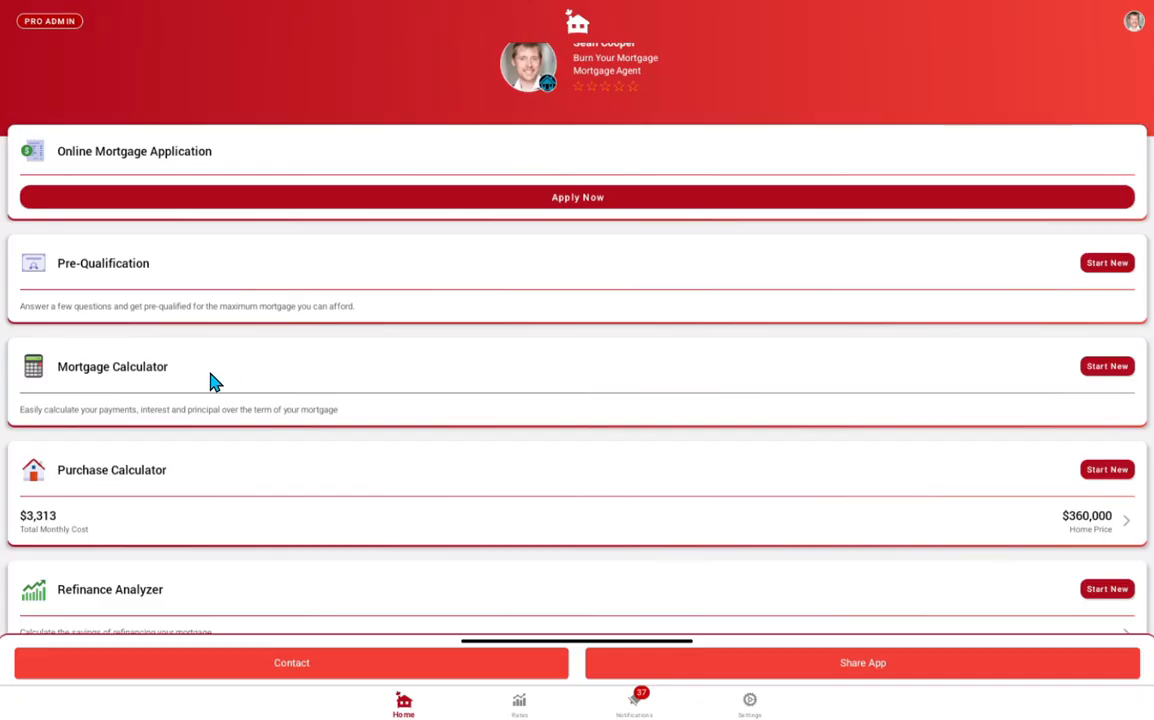
pyautogui.click(509, 370)
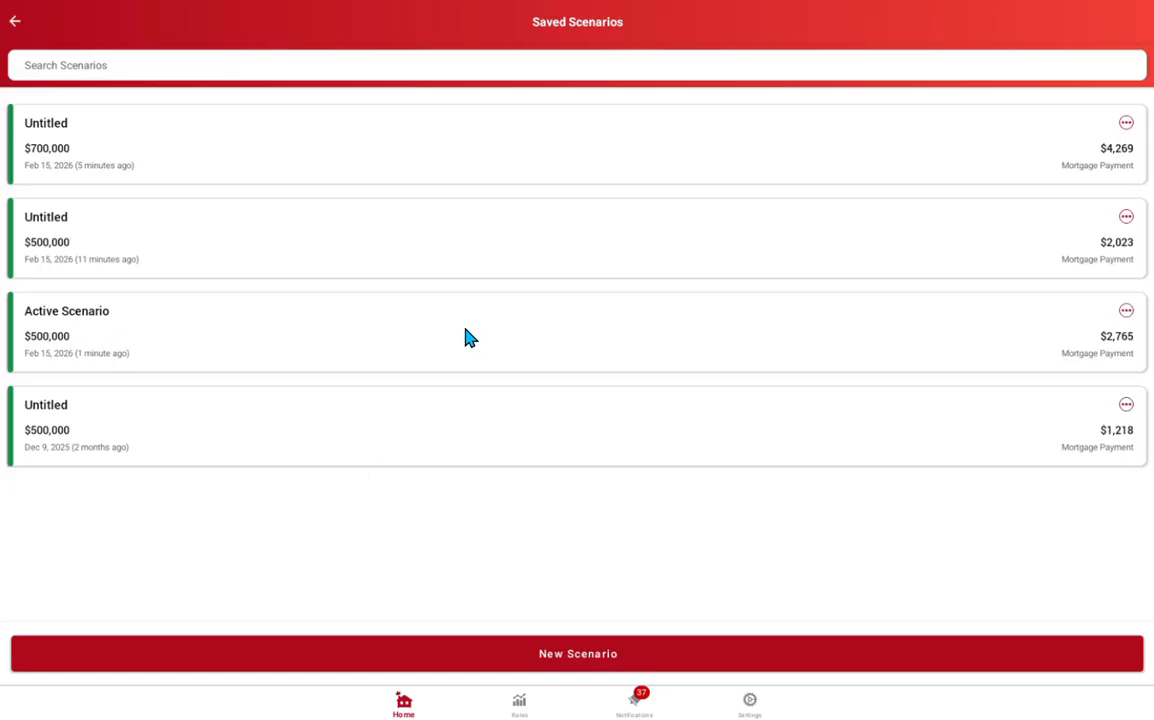
pyautogui.click(531, 335)
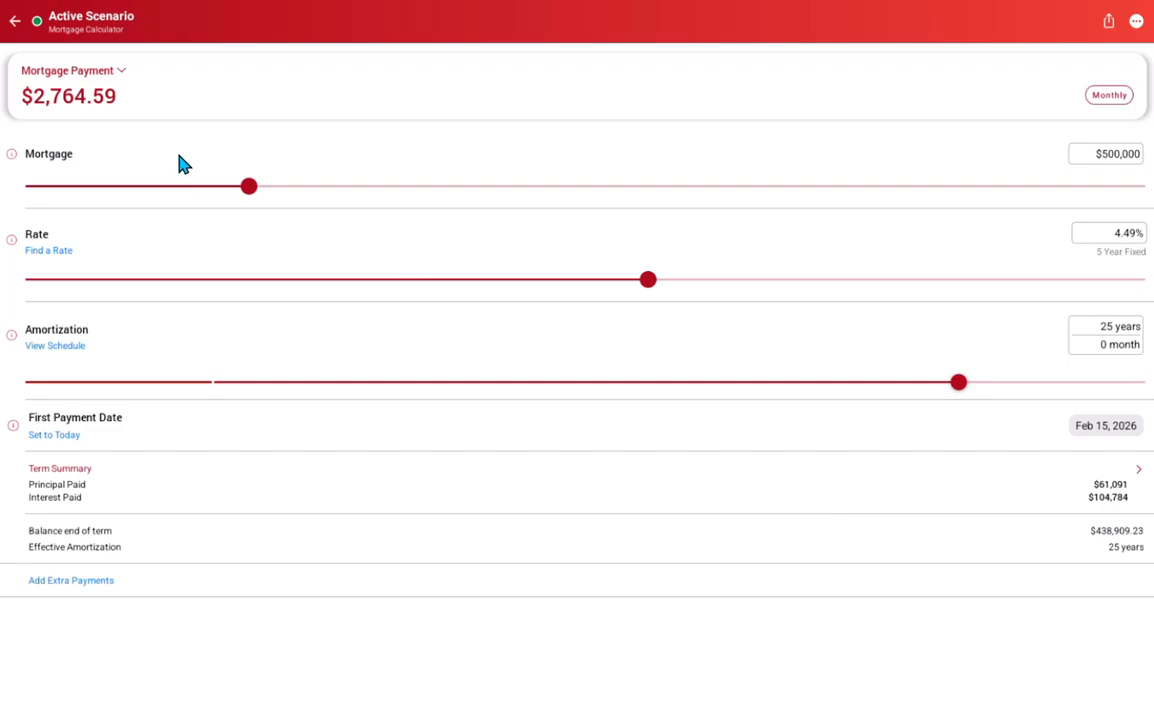
# - Set the scenario's mortgage amount to $700,000
pyautogui.click(1097, 158)
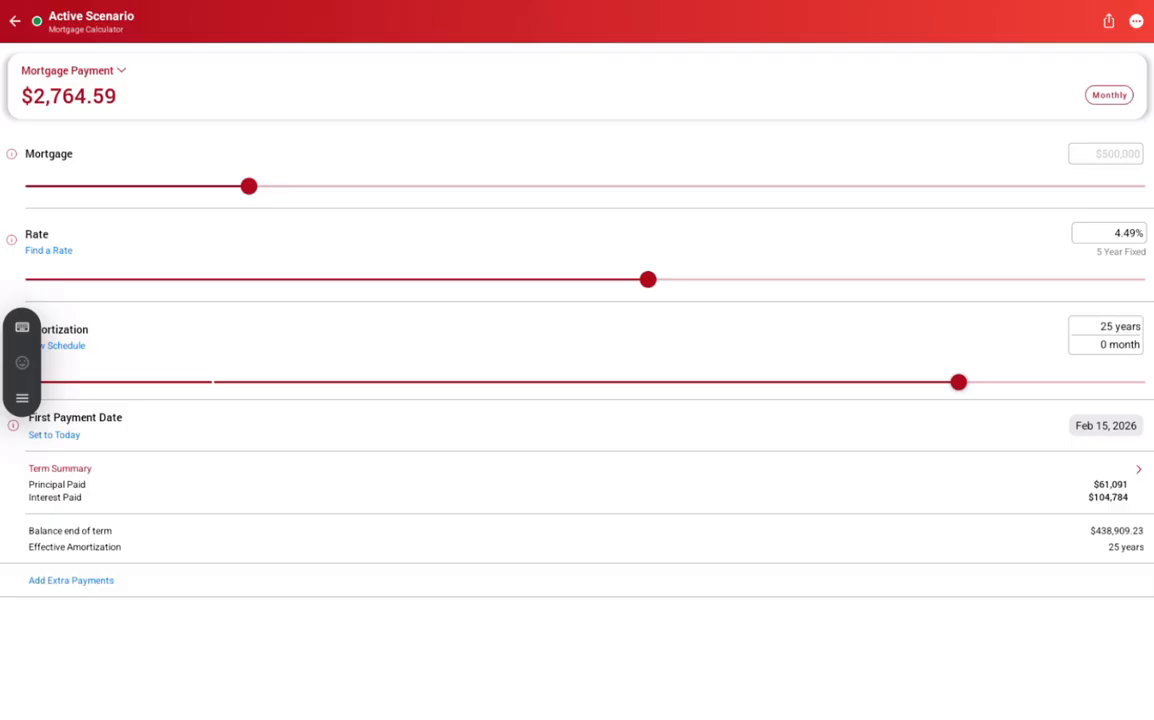
pyautogui.write('700,000')
pyautogui.press('Tab')
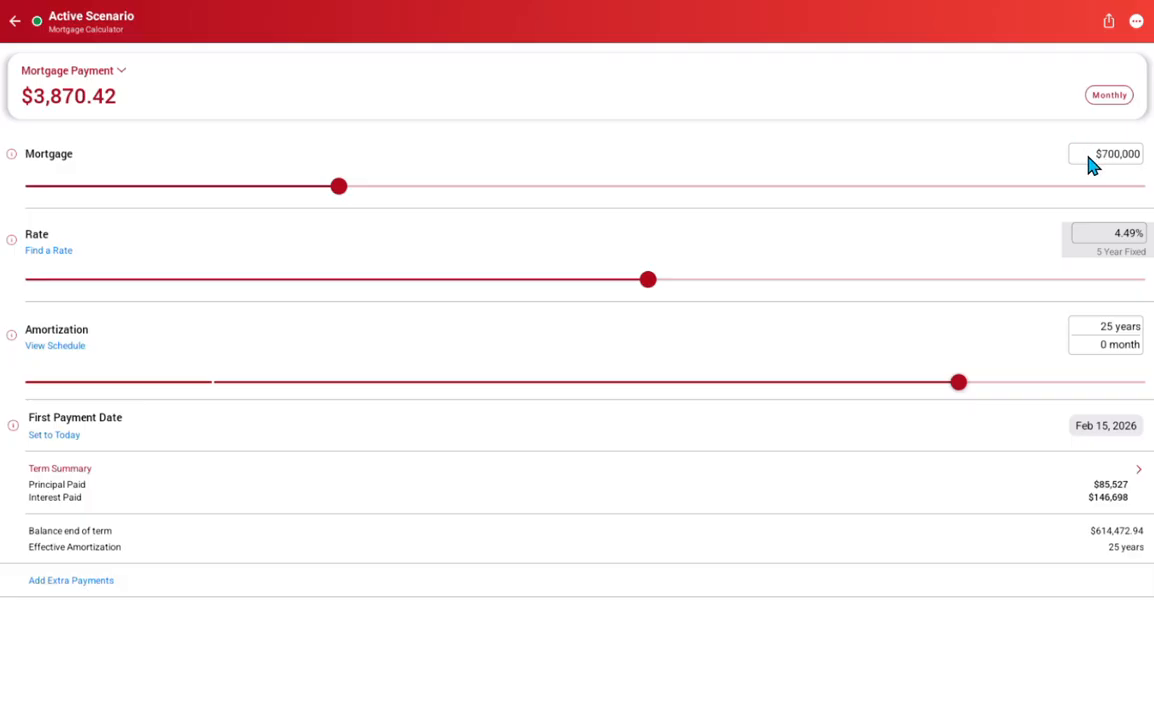
# - Change the mortgage's payment frequency to accelerated bi-weekly
pyautogui.click(1107, 97)
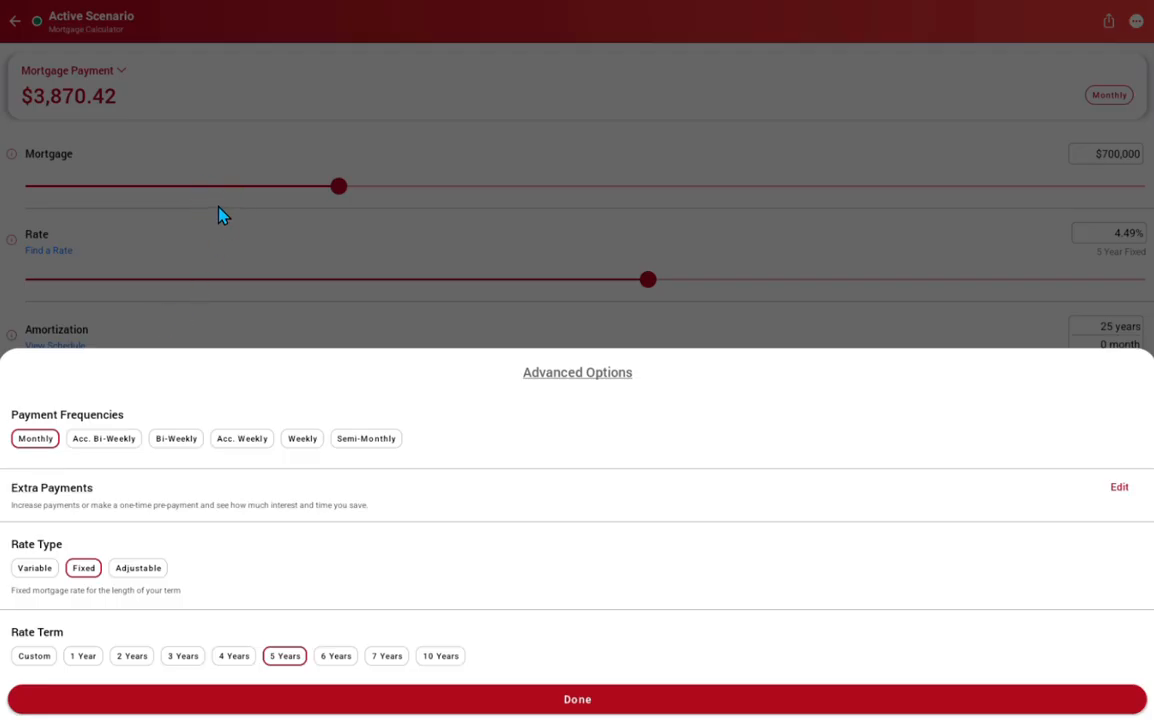
pyautogui.click(172, 242)
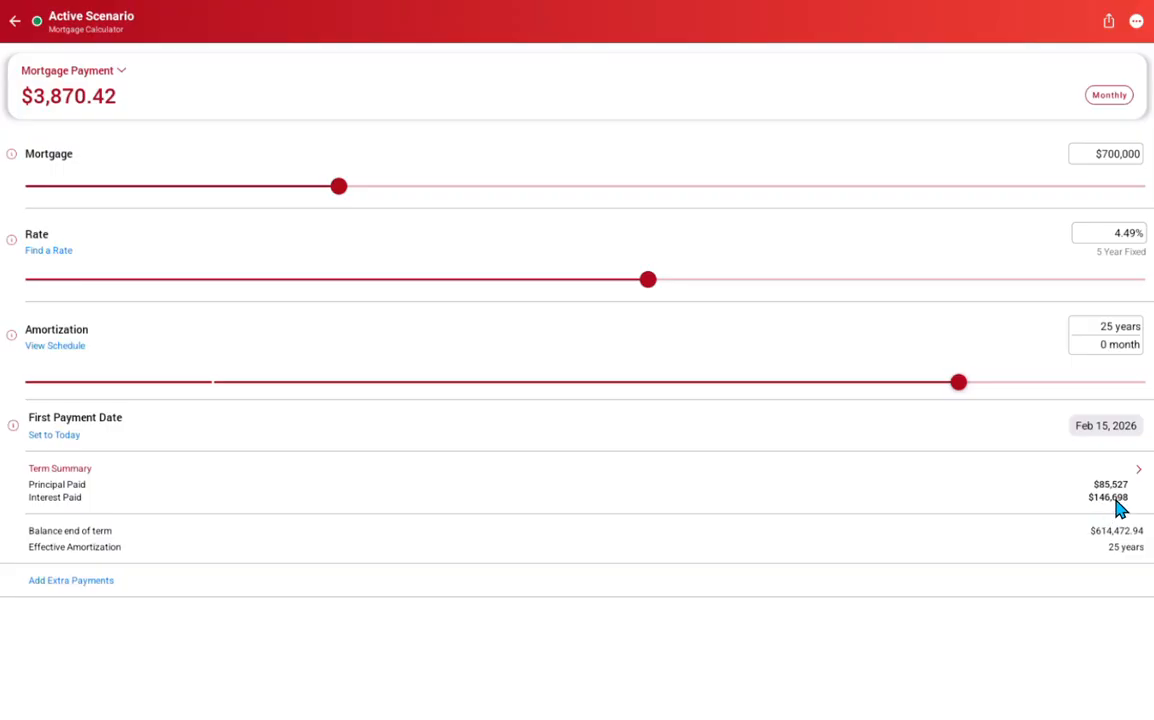
pyautogui.click(1108, 96)
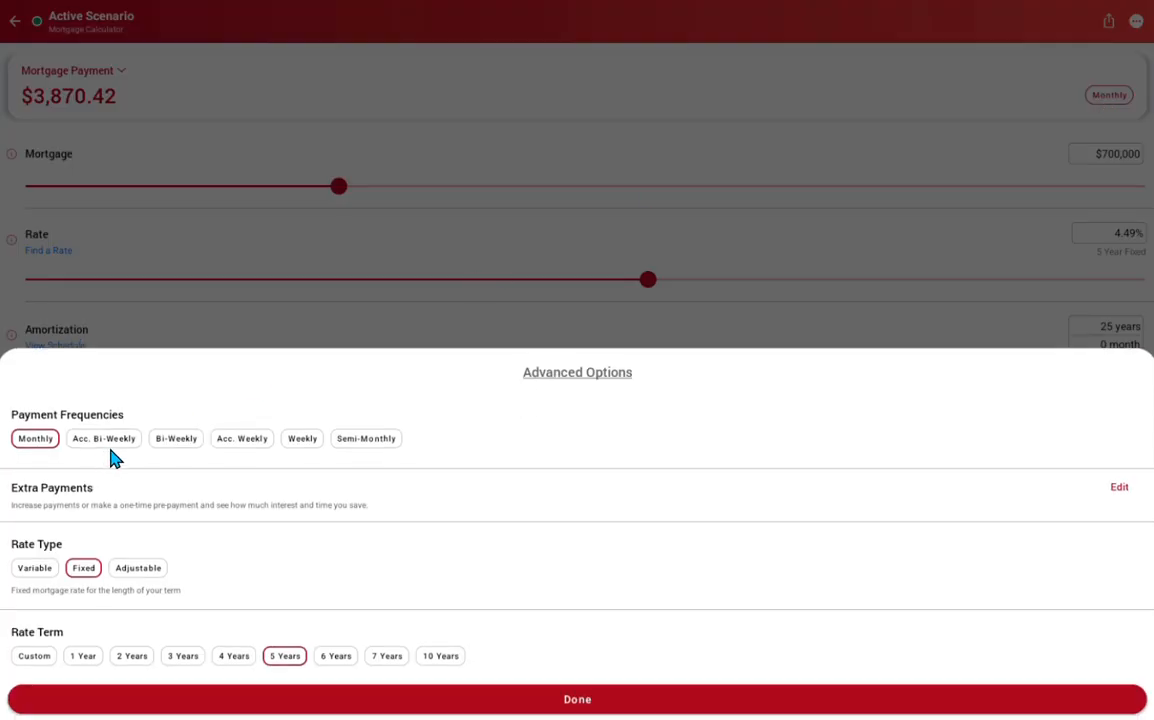
pyautogui.click(115, 448)
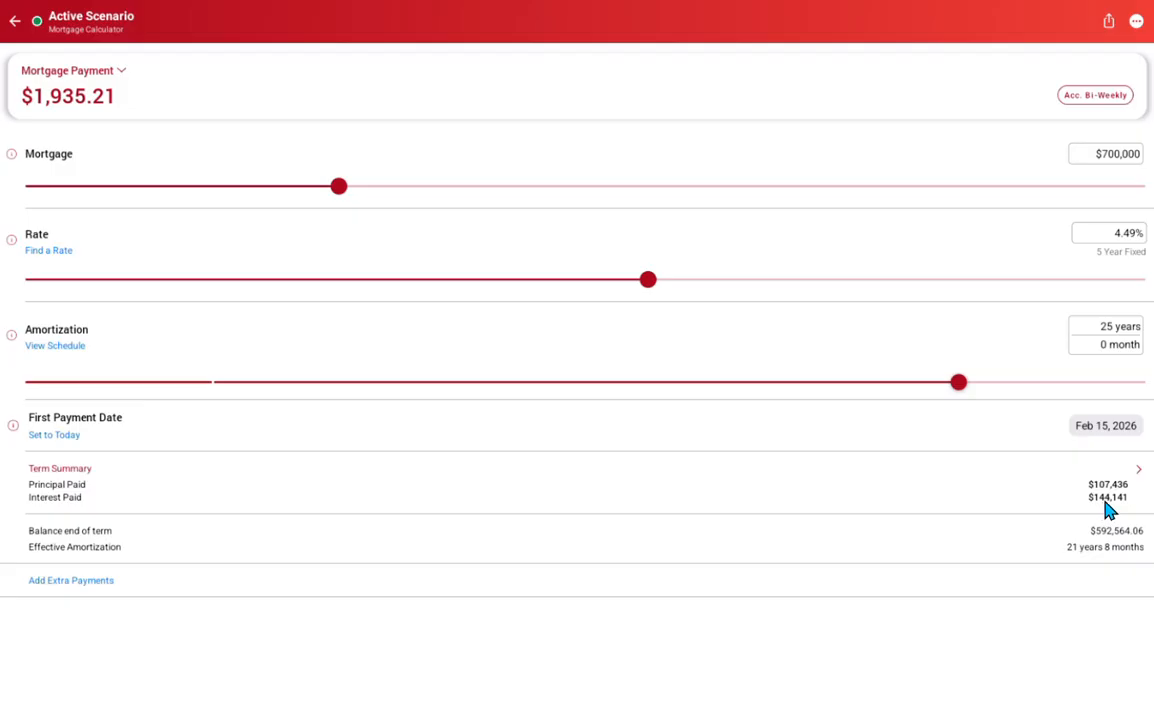
# - Try the Variable rate type for the mortgage and return it to Fixed
pyautogui.click(1085, 97)
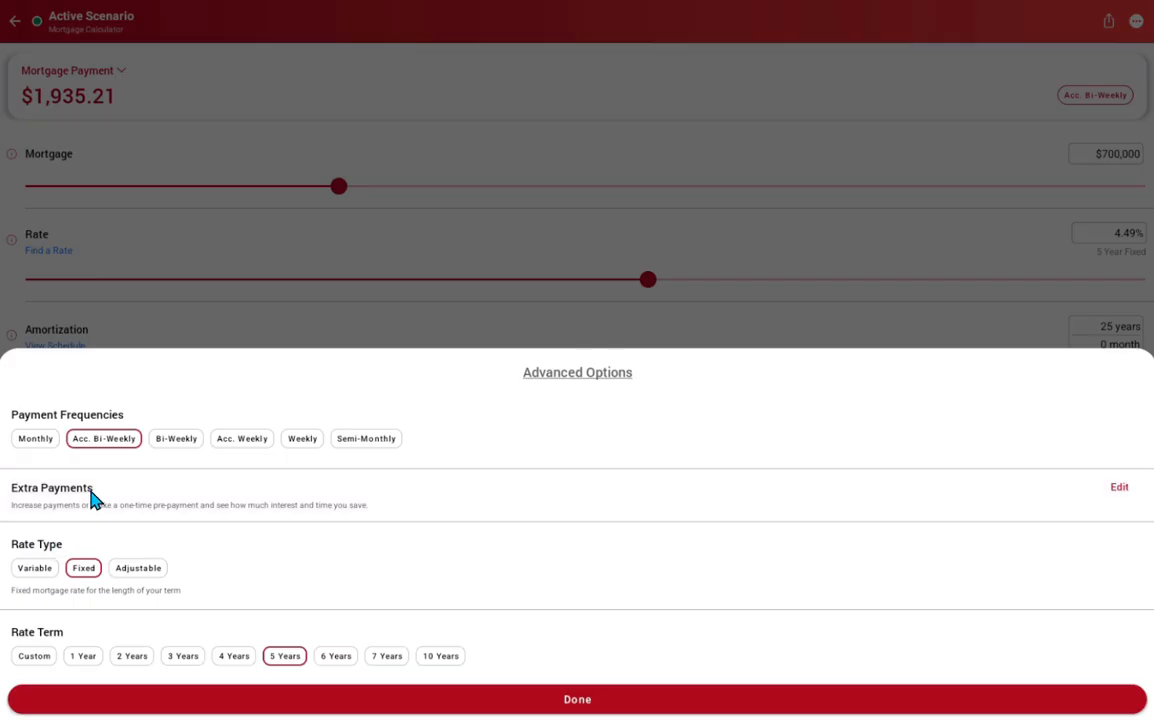
pyautogui.click(33, 570)
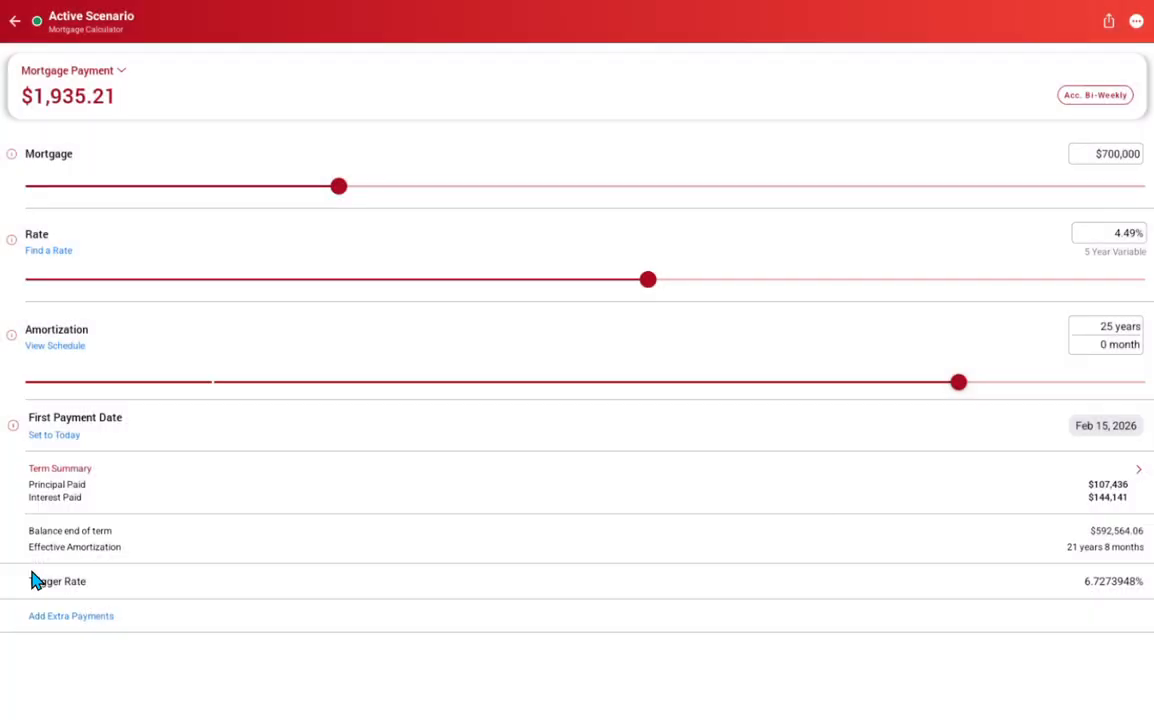
pyautogui.click(1096, 100)
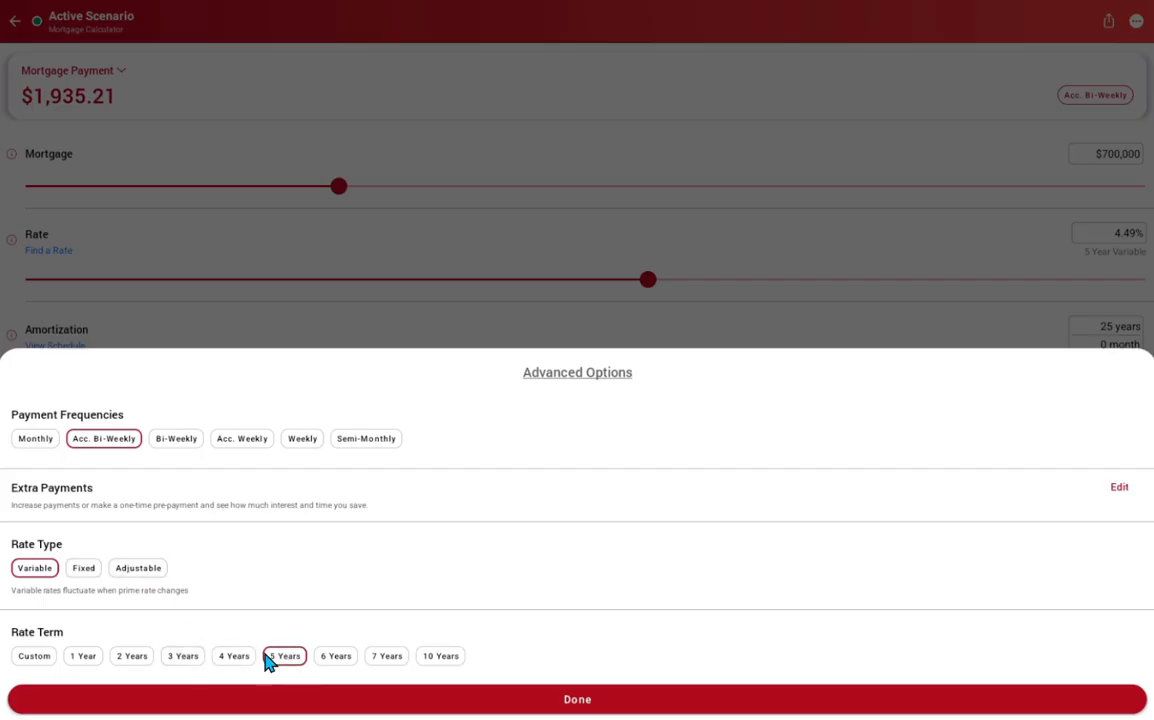
pyautogui.click(80, 568)
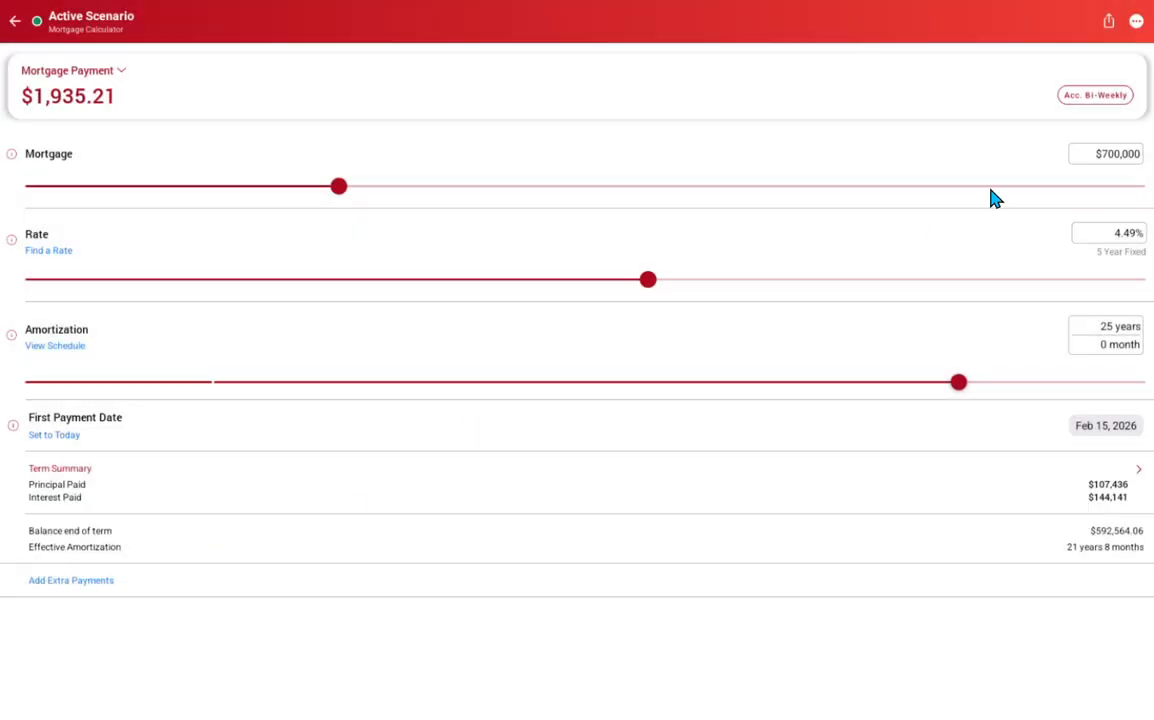
# - Enter a mortgage rate of 4.59% and raise it to 6.60%
pyautogui.click(1097, 240)
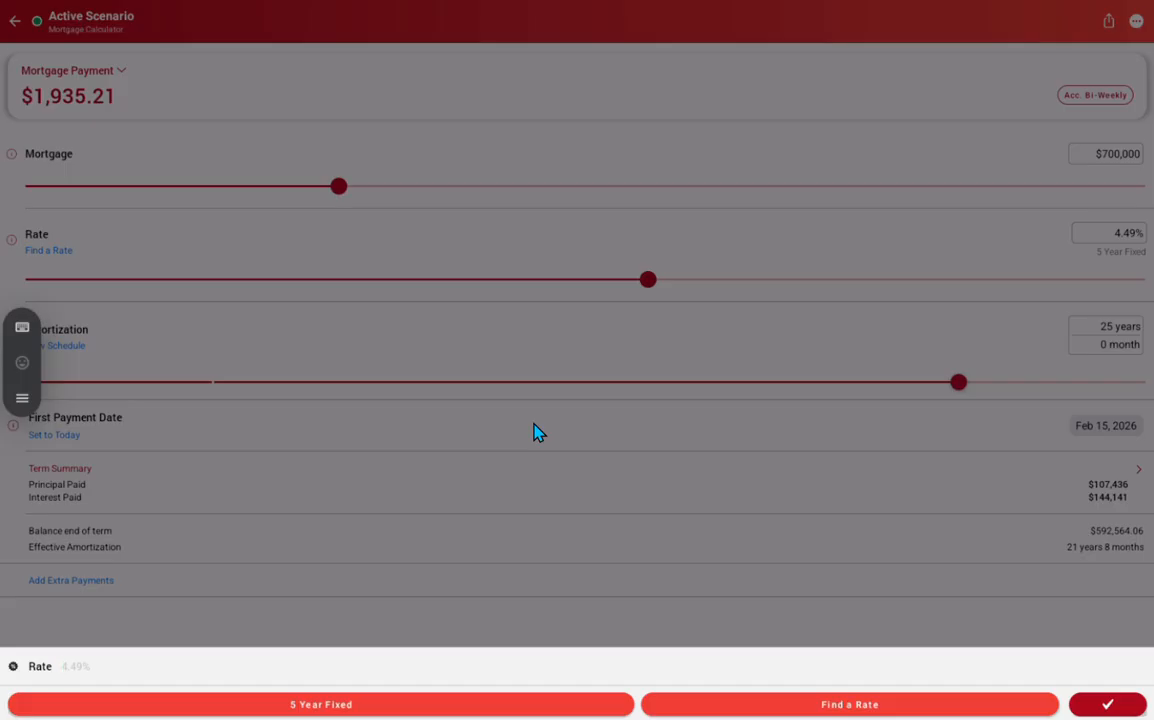
pyautogui.write('4.59')
pyautogui.click(1106, 706)
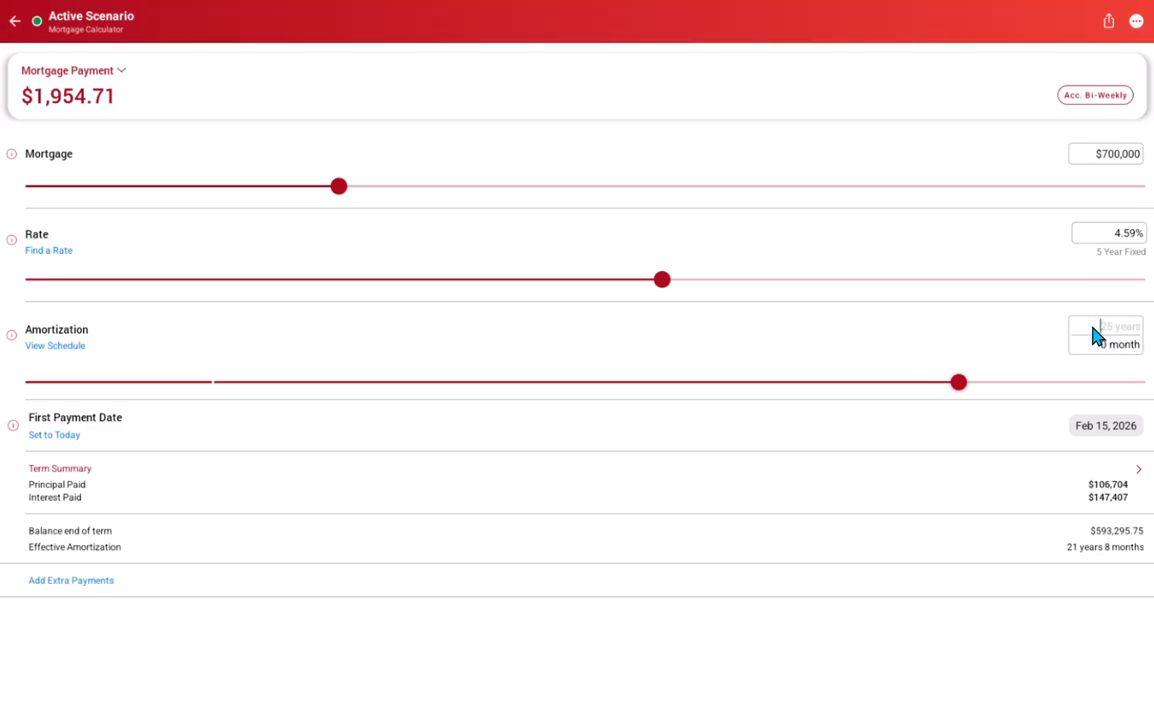
pyautogui.click(950, 280)
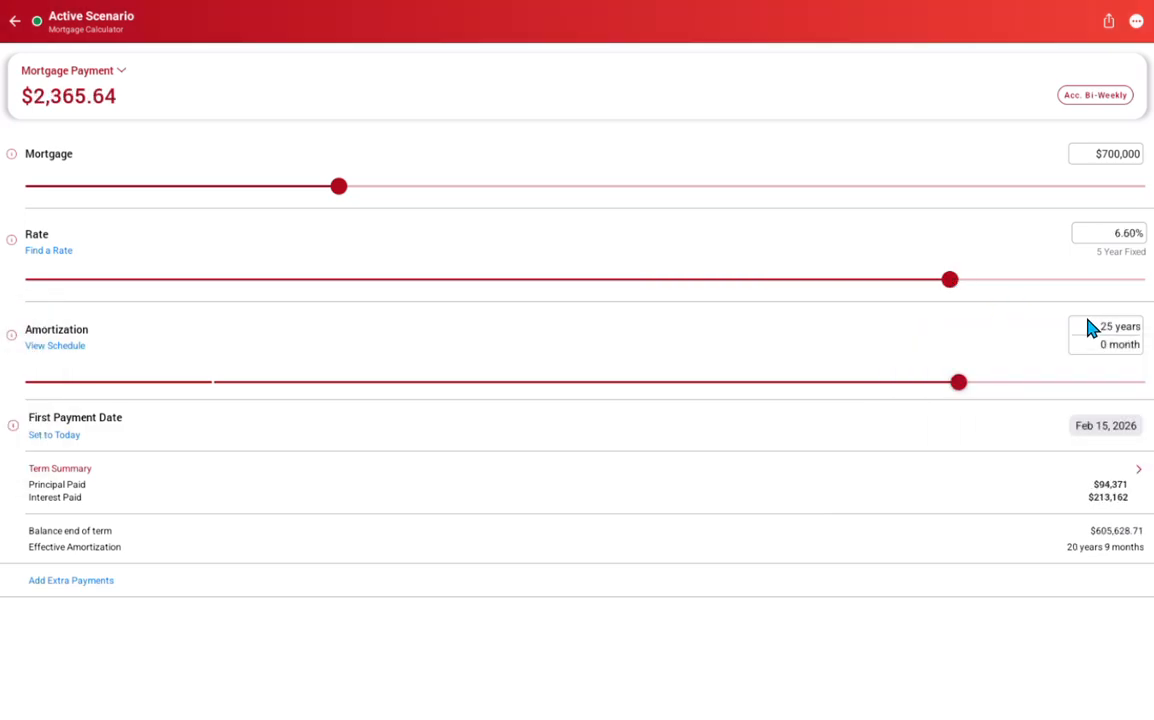
# - Set the amortization to 23 years and 2 months
pyautogui.click(1114, 334)
pyautogui.write('2')
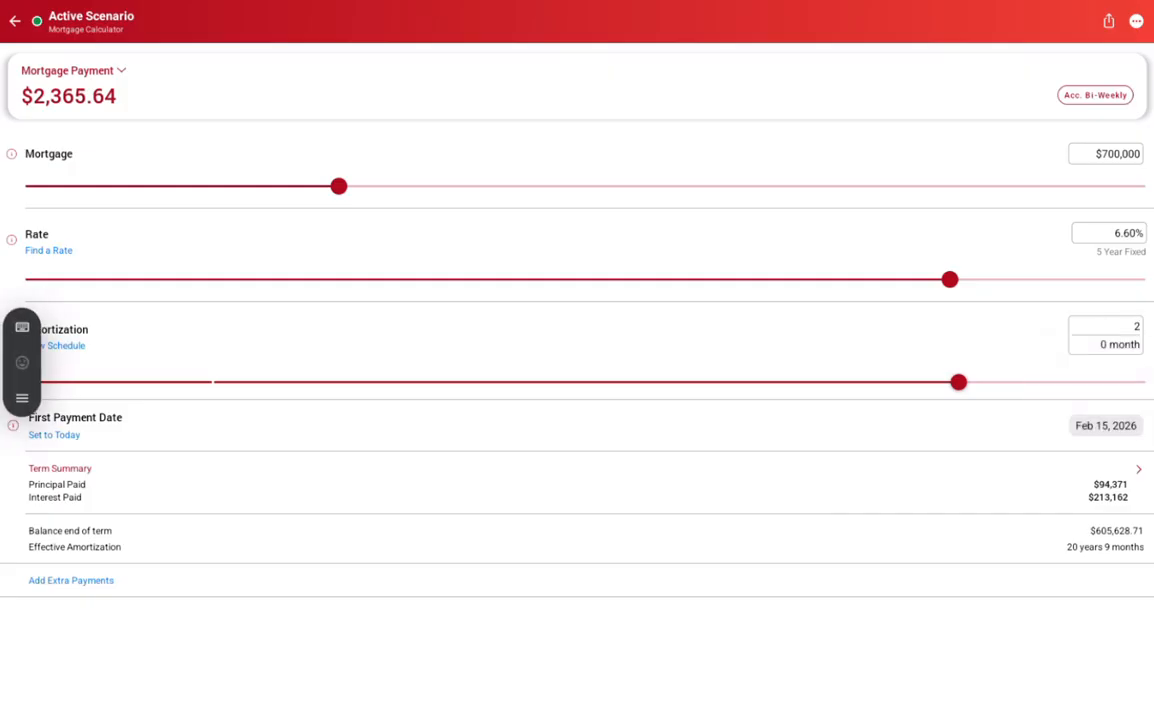
pyautogui.write('3')
pyautogui.press('Tab')
pyautogui.write('2')
pyautogui.hotkey('shift', 'Tab')
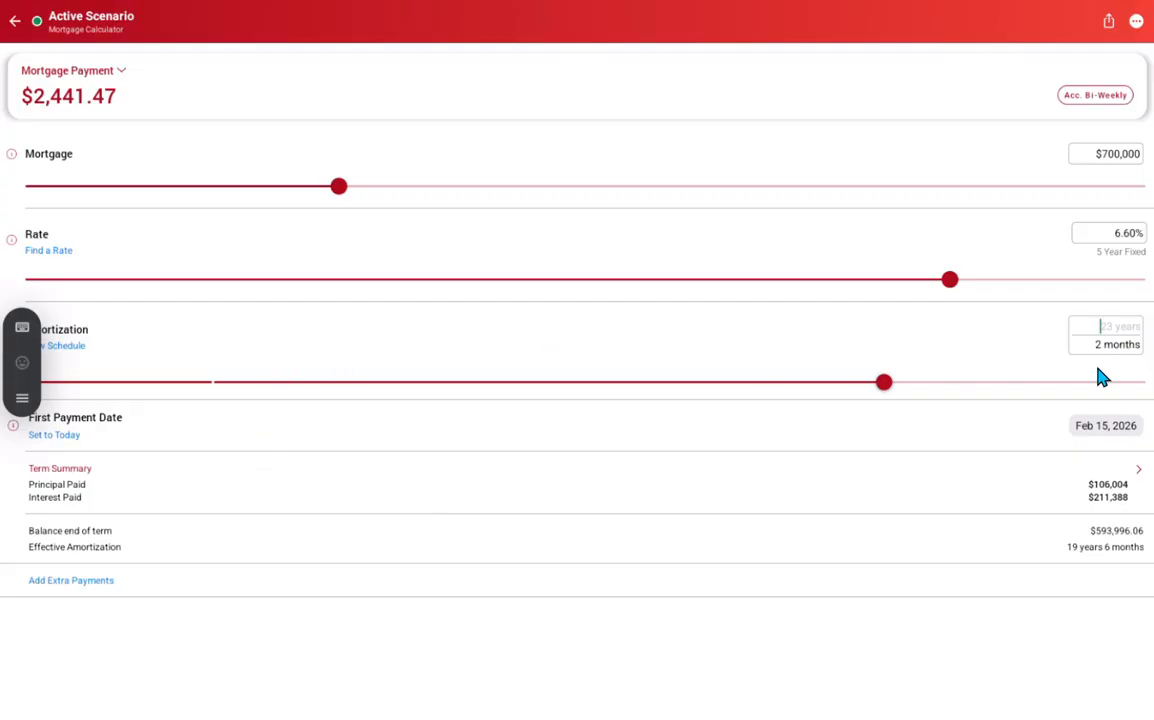
pyautogui.press('Tab')
pyautogui.press('Return')
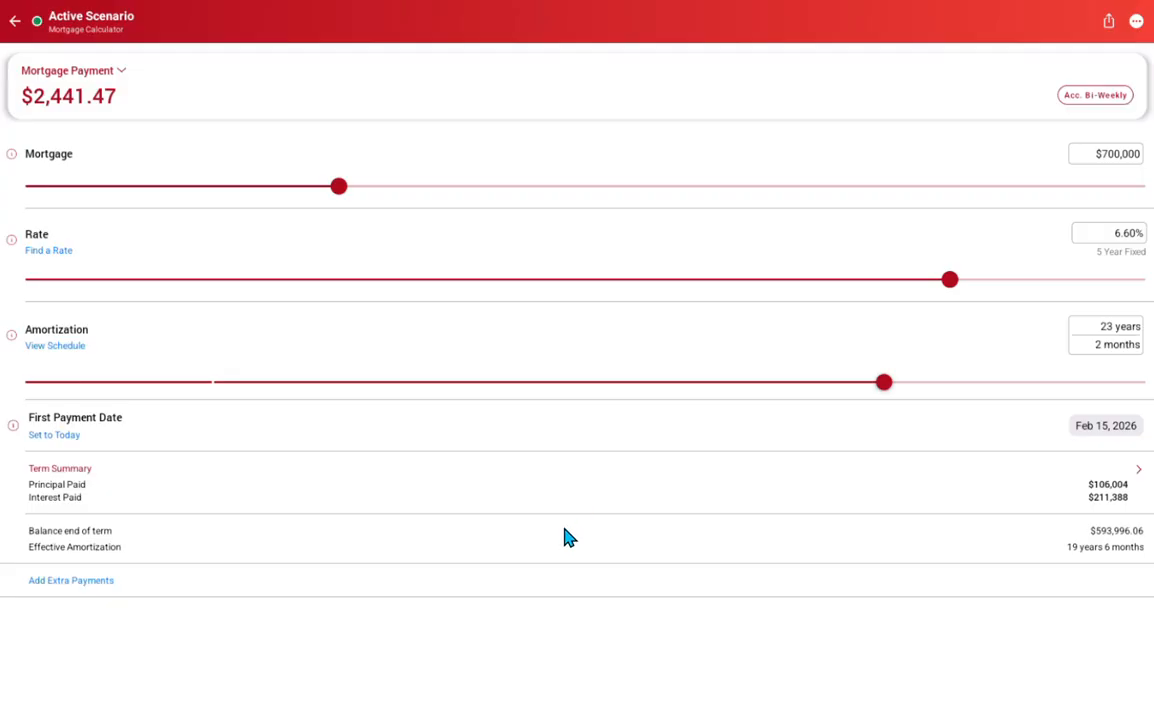
# - Add extra payments, comparing payment increases of 10%, 15%, 20% and 100%, and settle on 10%
pyautogui.click(75, 588)
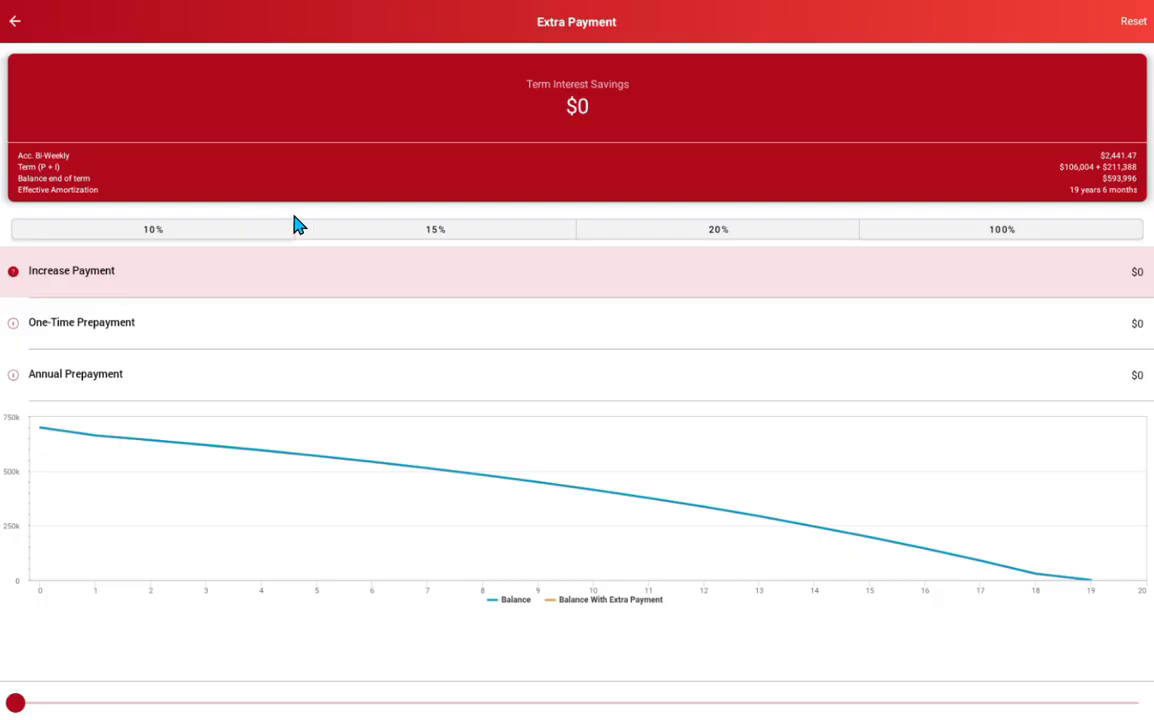
pyautogui.click(207, 238)
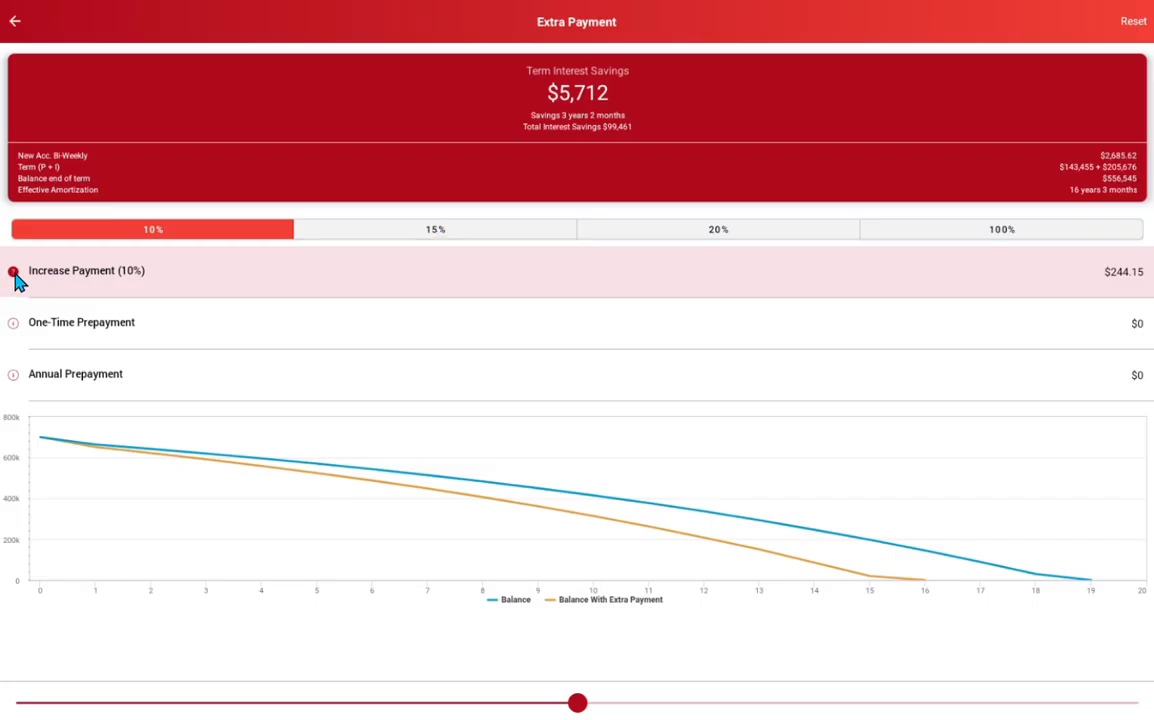
pyautogui.click(416, 240)
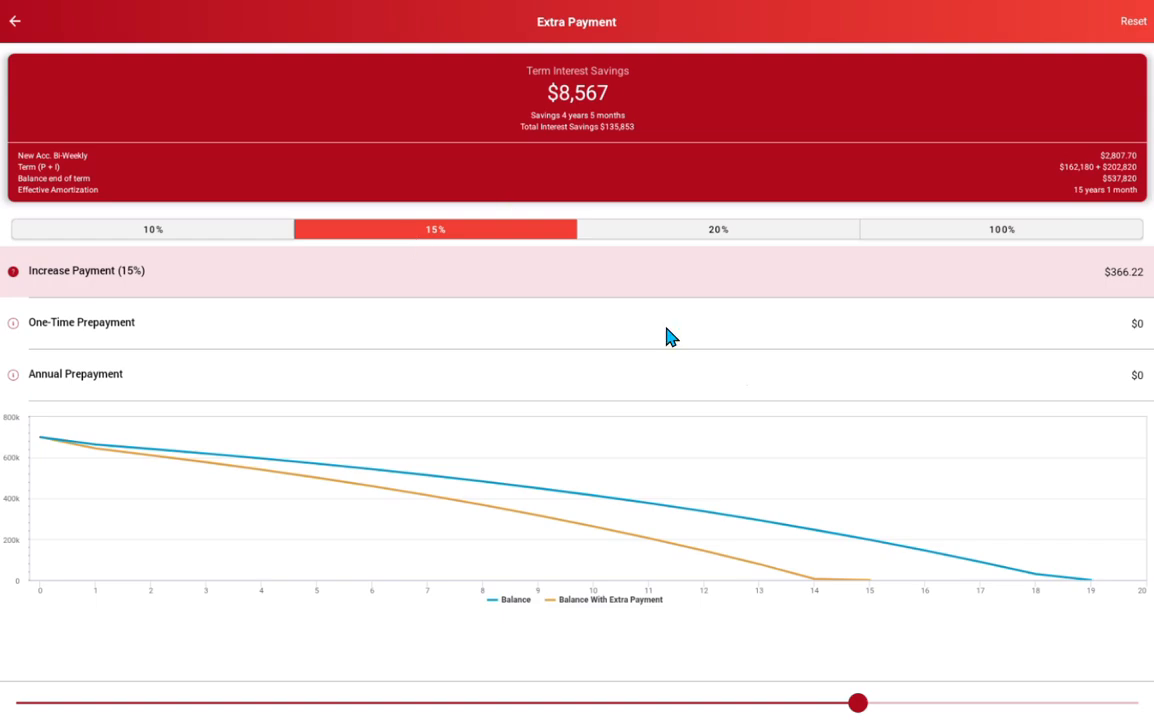
pyautogui.click(199, 241)
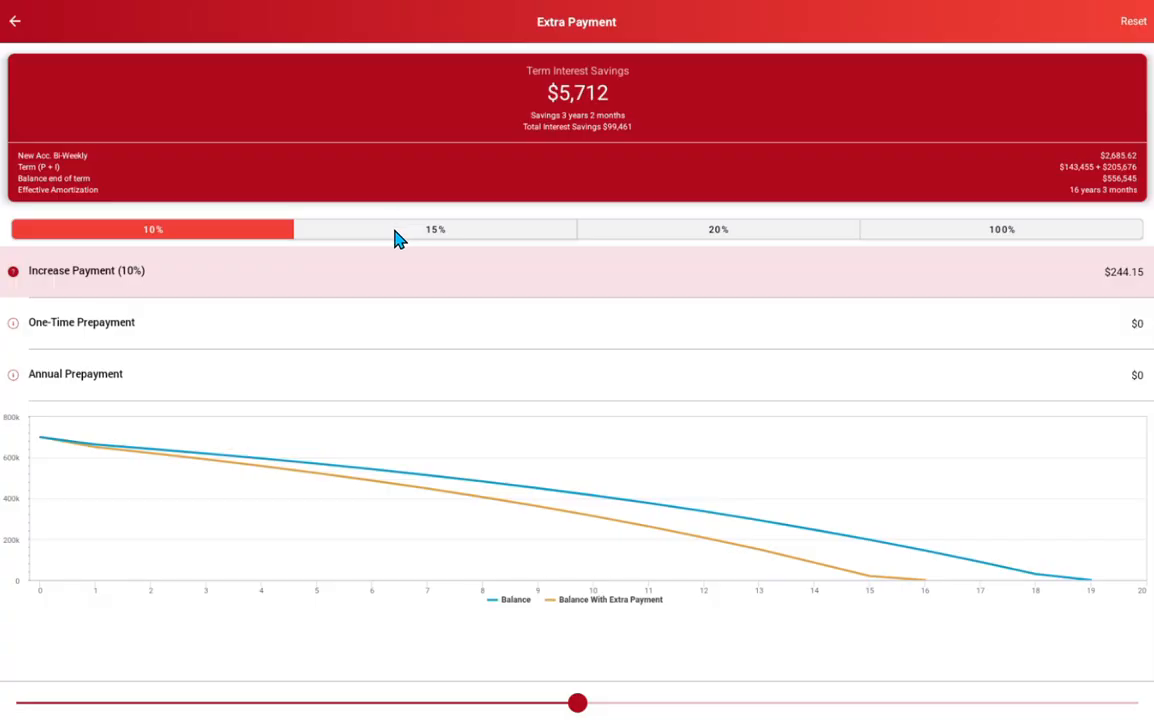
pyautogui.click(500, 240)
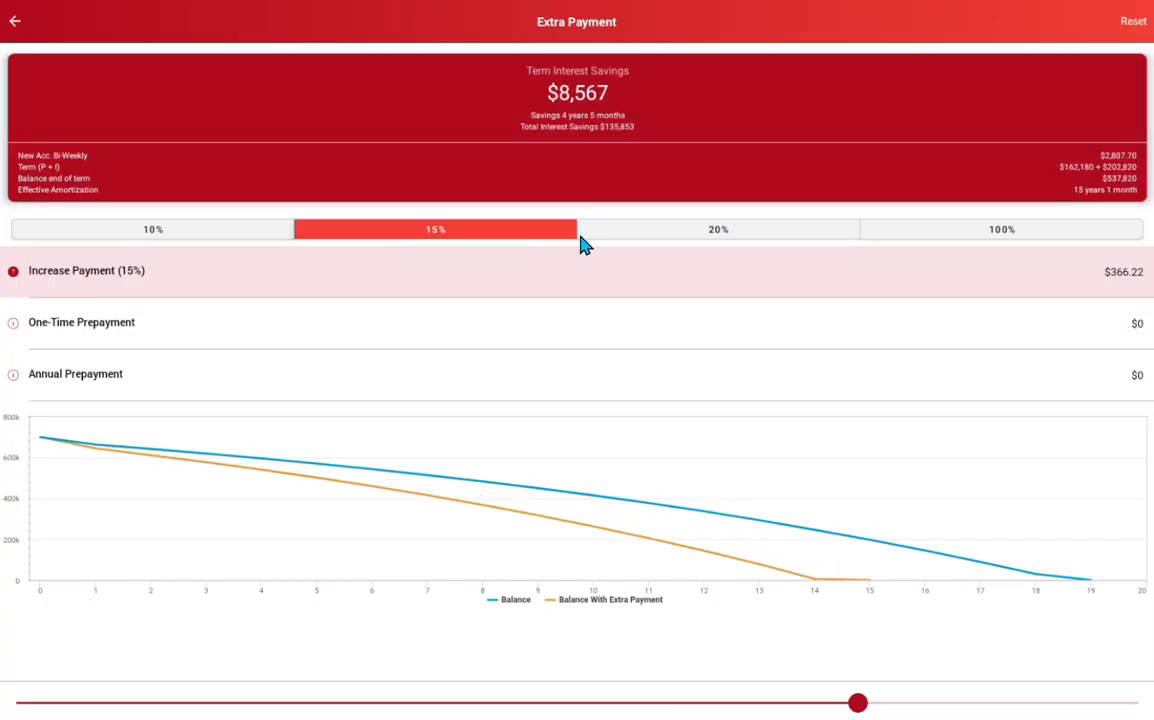
pyautogui.click(648, 240)
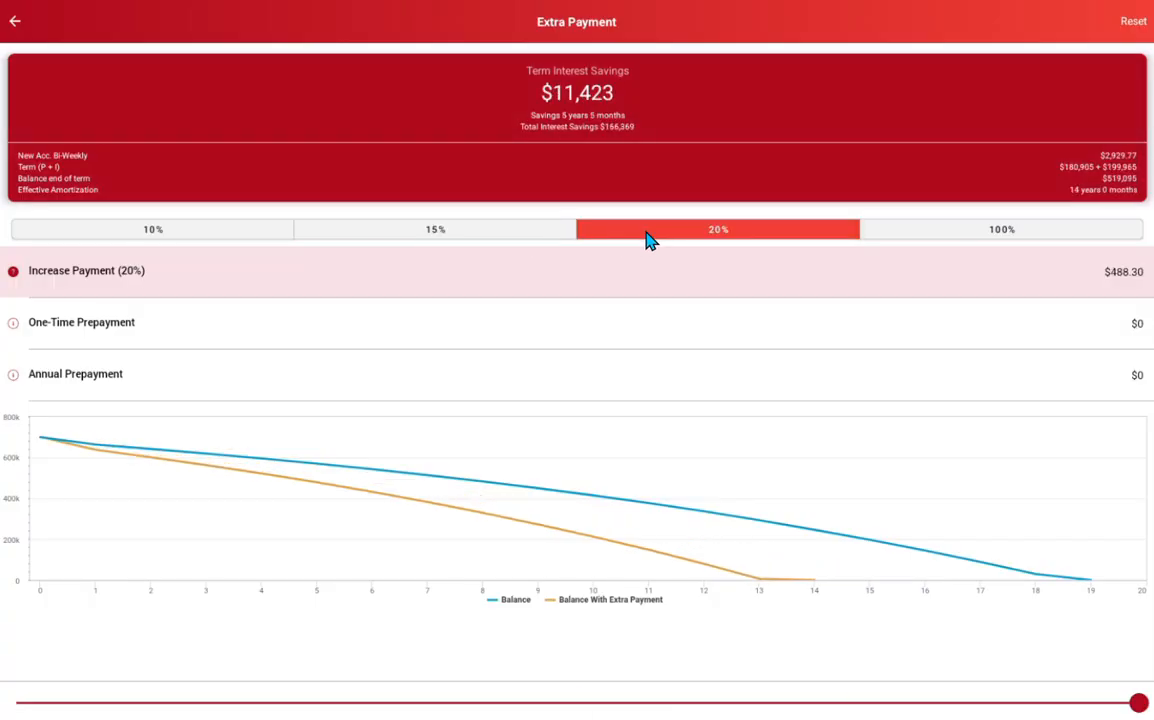
pyautogui.click(908, 241)
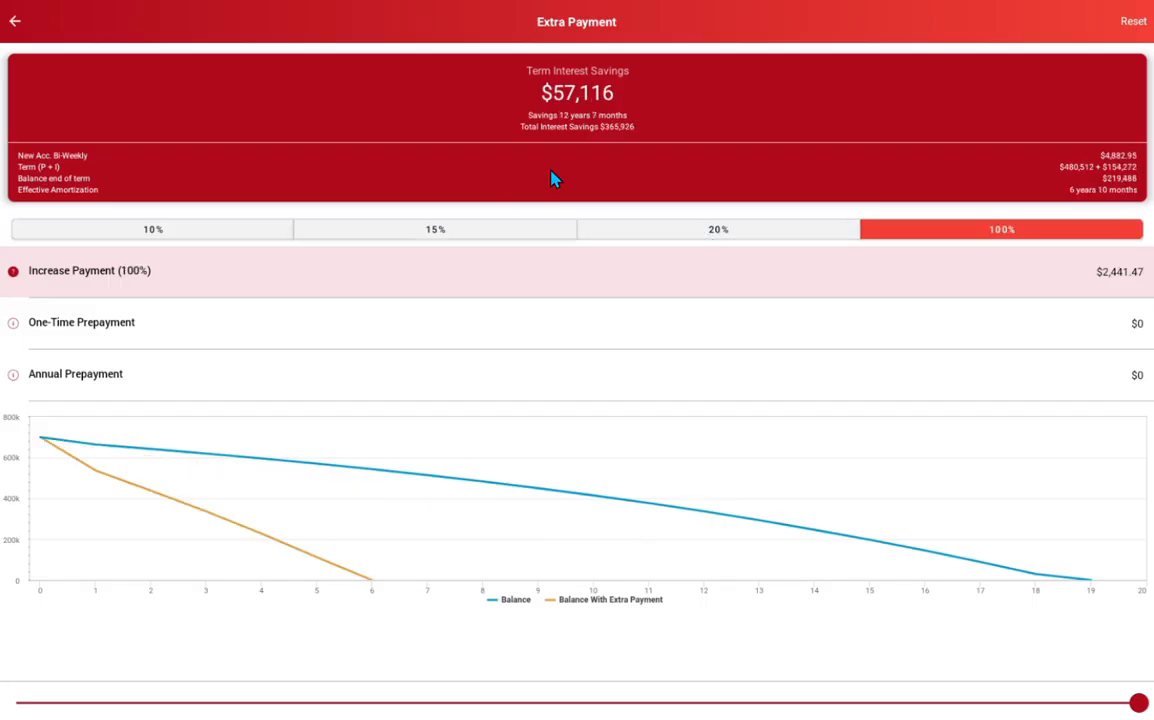
pyautogui.click(178, 234)
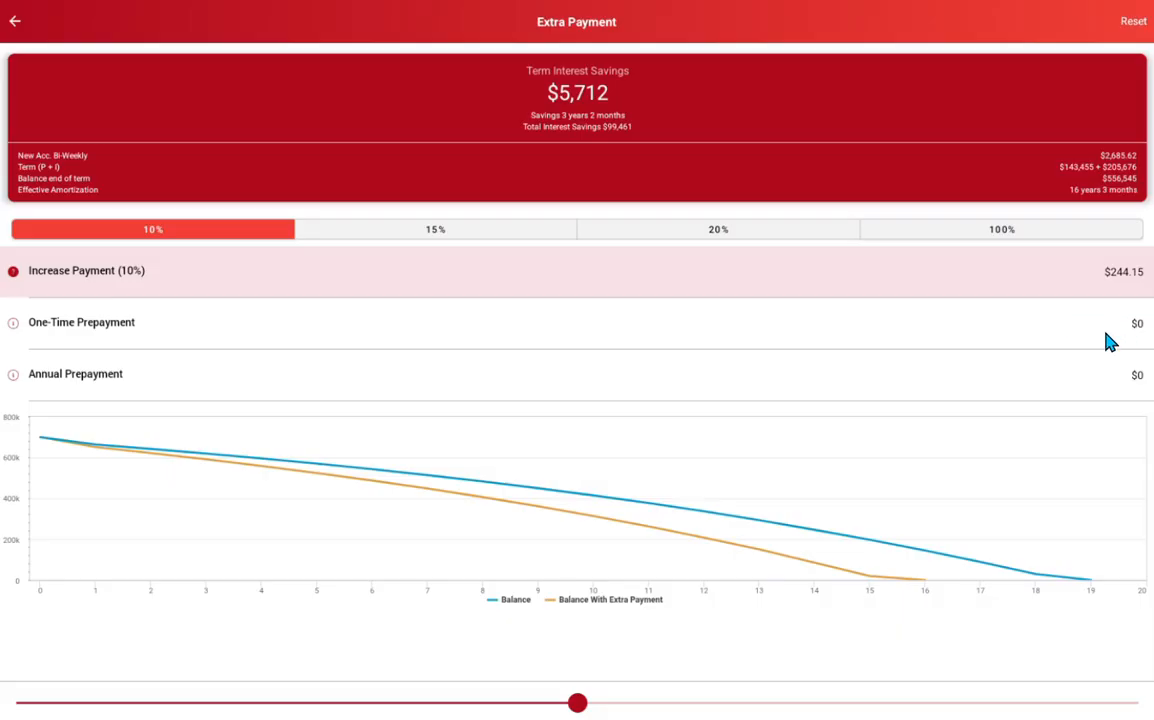
# - Set the one-time prepayment to $2,000 and the annual prepayment to $1,000
pyautogui.click(1130, 323)
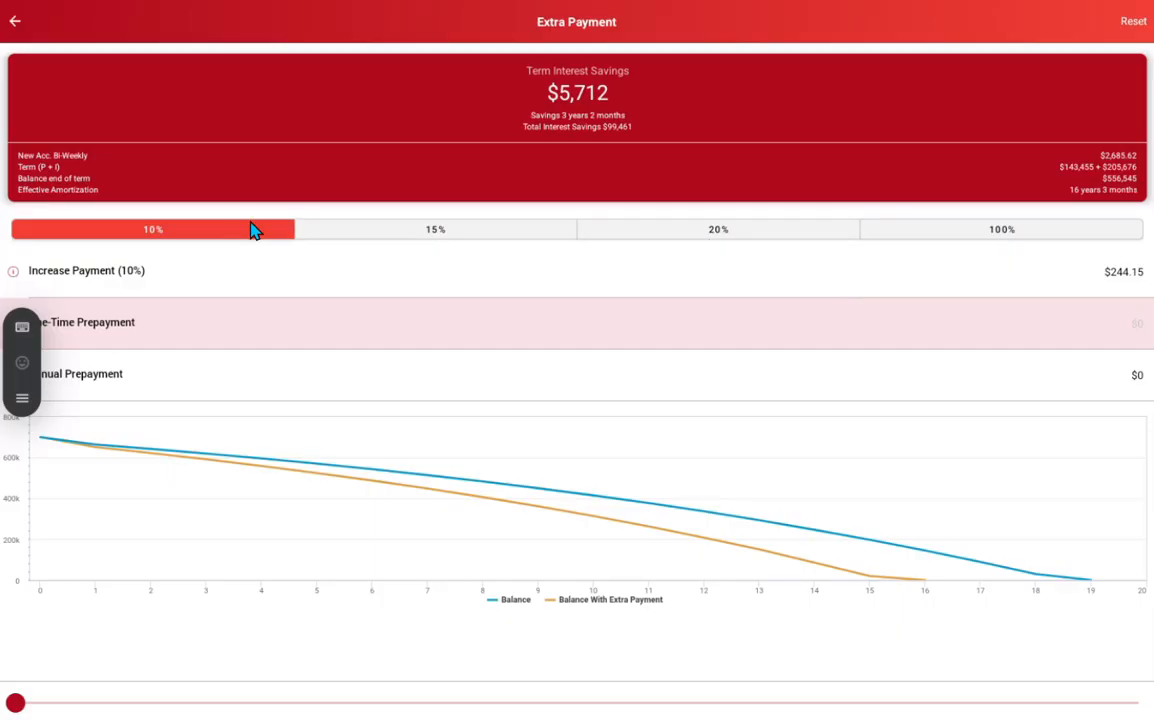
pyautogui.write('1')
pyautogui.write('00')
pyautogui.press('BackSpace')
pyautogui.press('BackSpace')
pyautogui.press('BackSpace')
pyautogui.write('2000')
pyautogui.click(1135, 380)
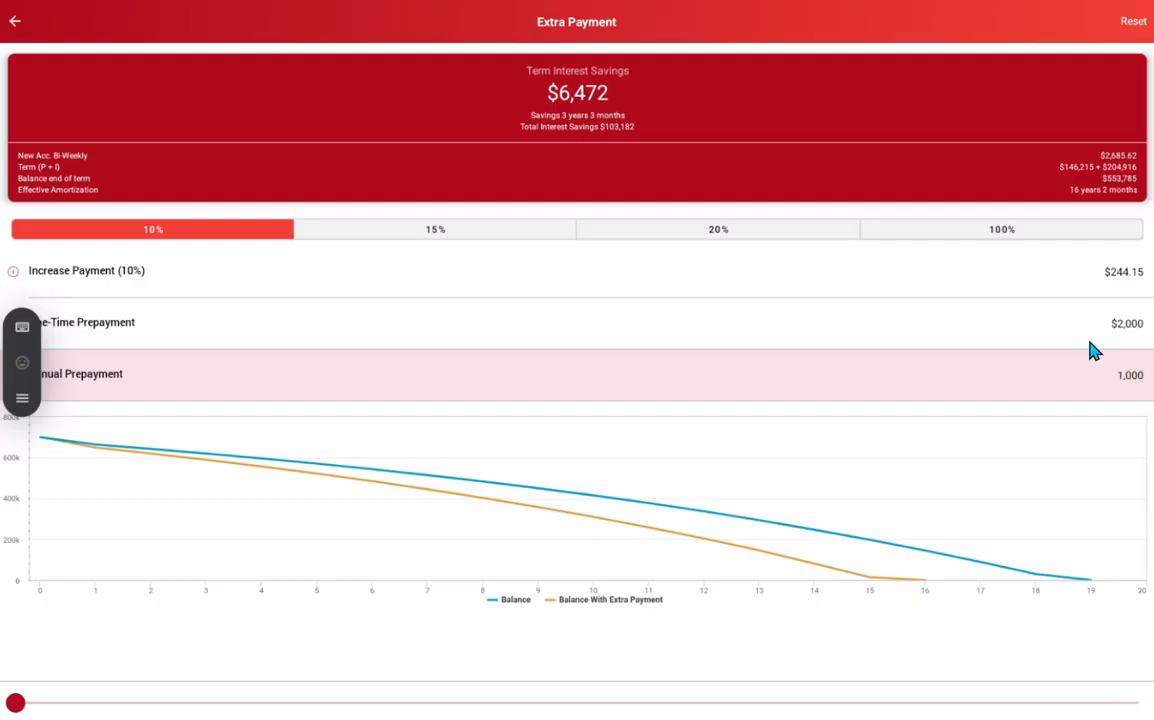
pyautogui.press('Return')
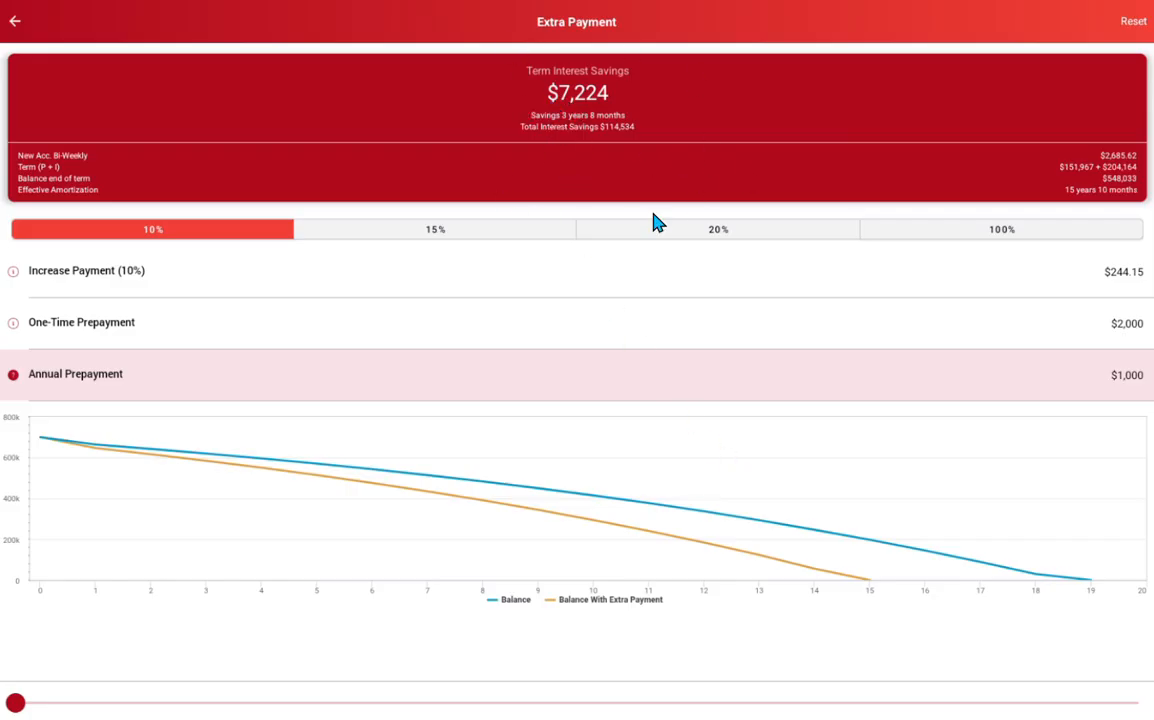
# - Try payment increases of 15%, $110, $80 and 10%, and bring the increase down to $0
pyautogui.click(363, 237)
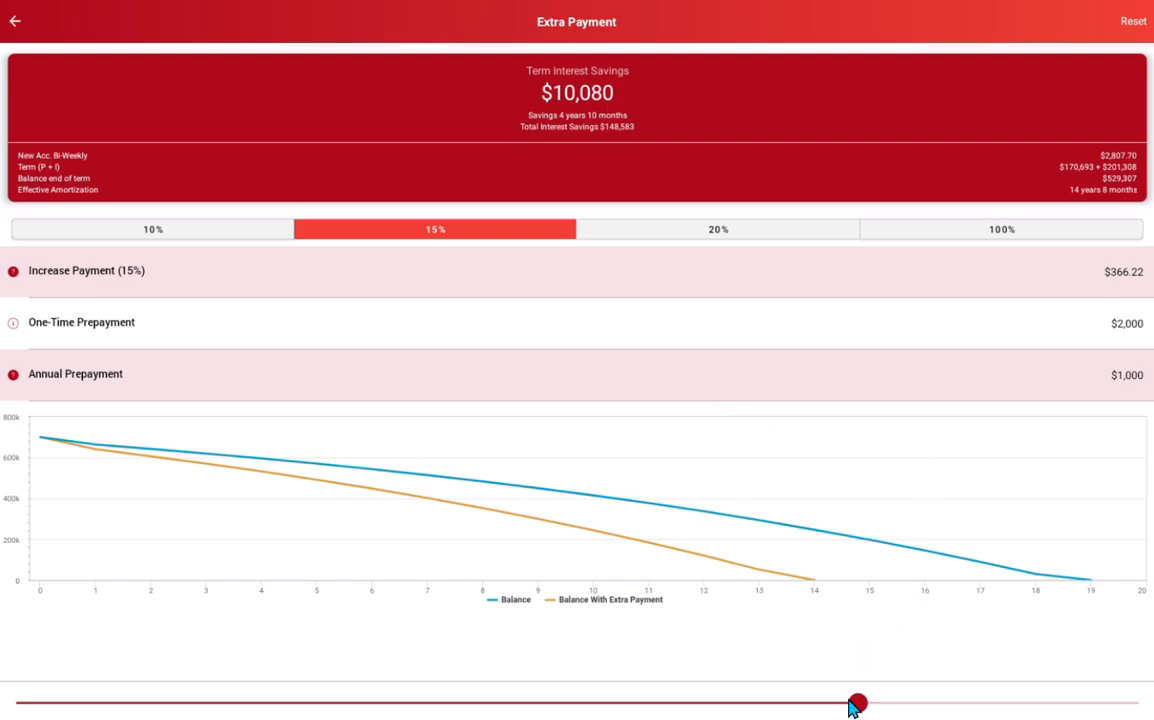
pyautogui.moveTo(858, 705); pyautogui.dragTo(268, 706)
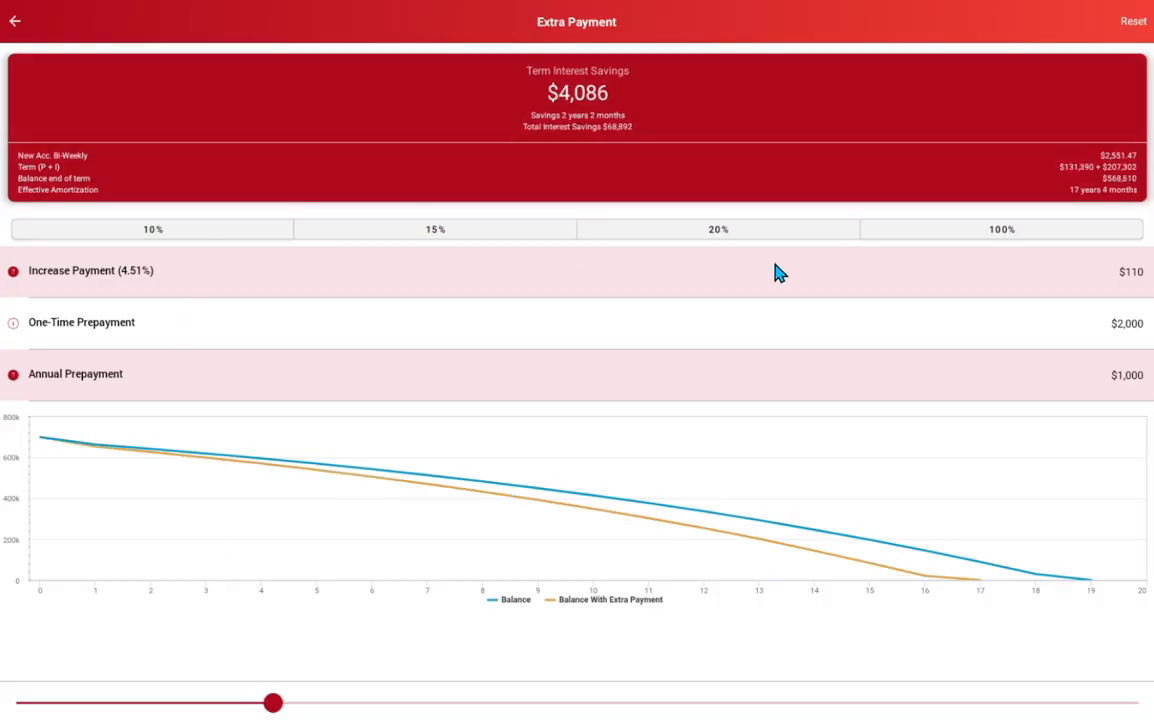
pyautogui.moveTo(276, 707); pyautogui.dragTo(208, 705)
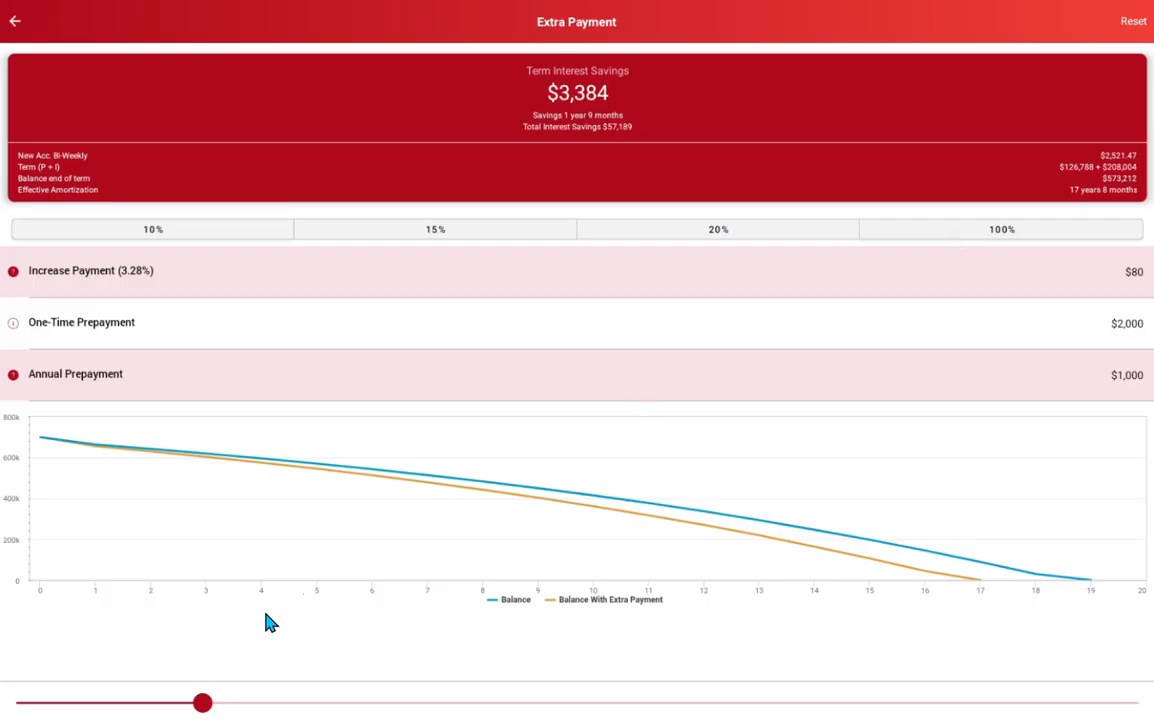
pyautogui.moveTo(203, 706); pyautogui.dragTo(522, 685)
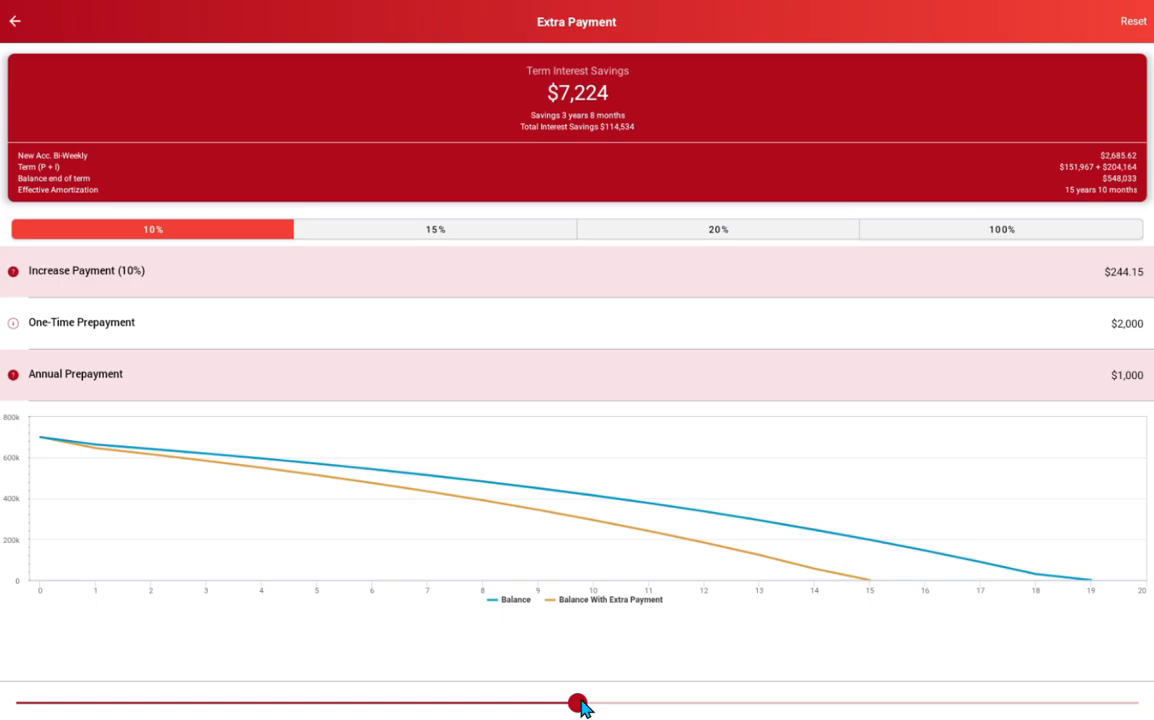
pyautogui.moveTo(581, 701); pyautogui.dragTo(13, 702)
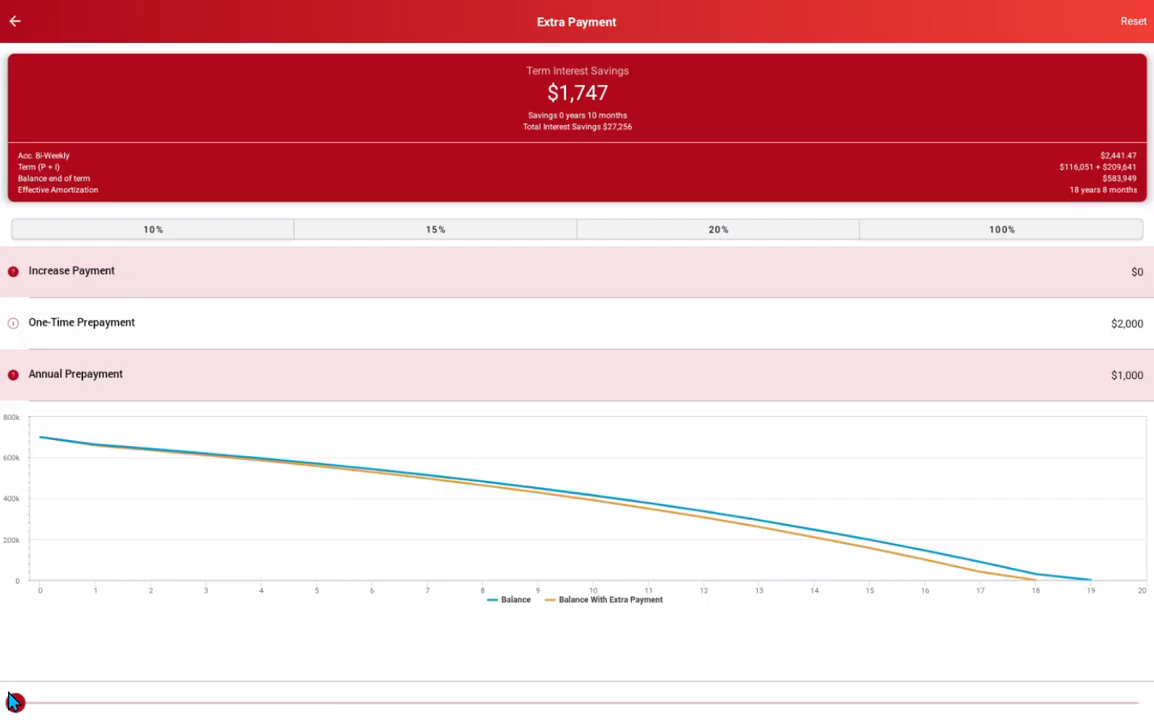